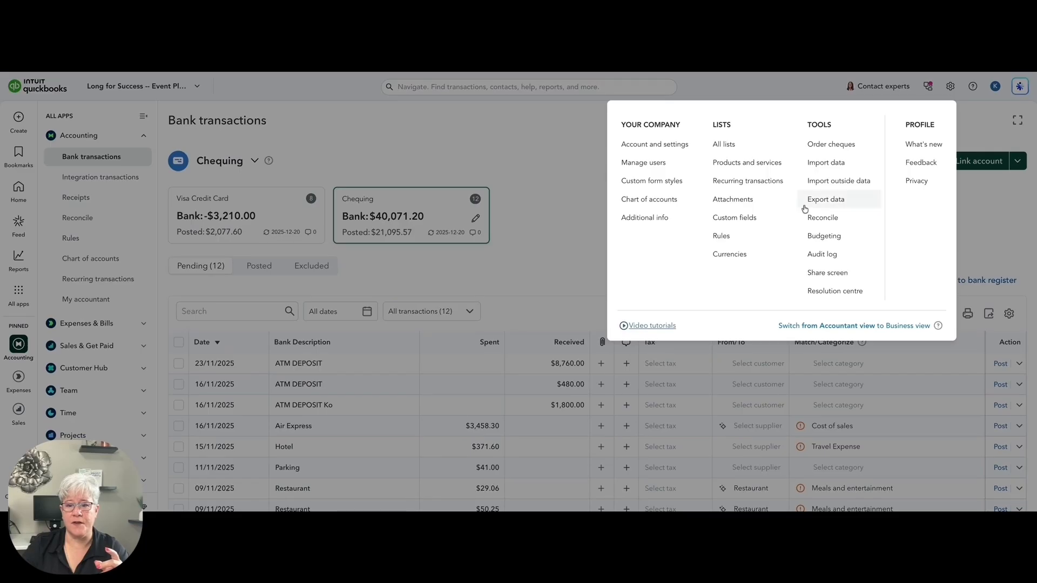
# - Open the Reconcile tool and choose Chequing as the account to reconcile
pyautogui.click(819, 222)
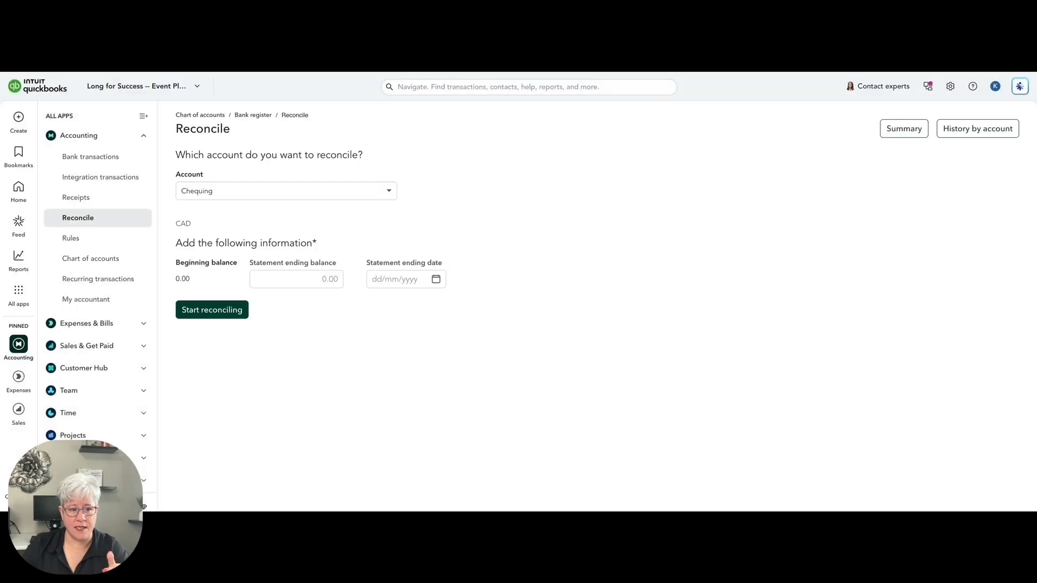
pyautogui.click(387, 190)
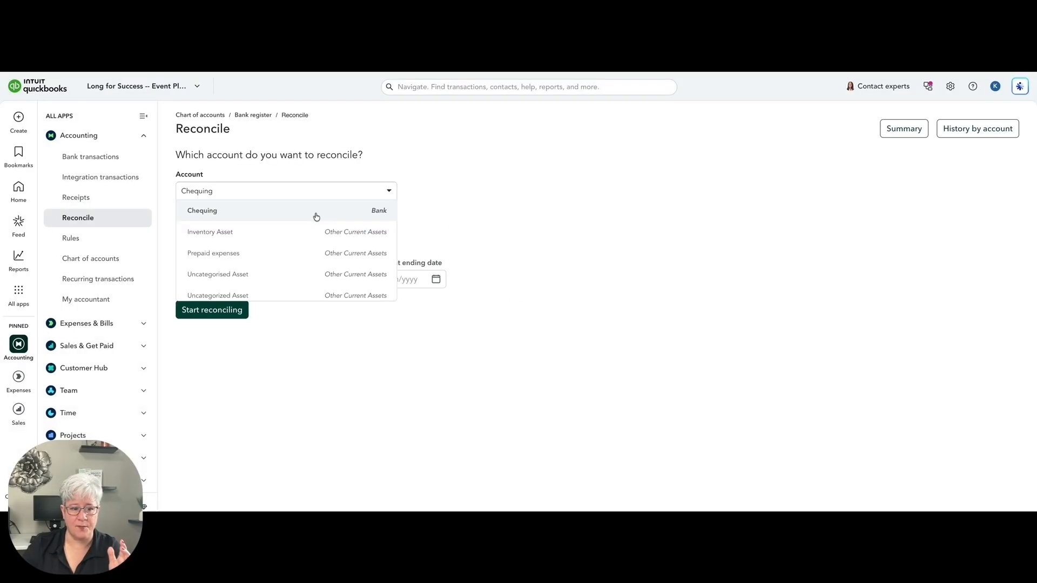
pyautogui.scroll(-5, 310, 241)
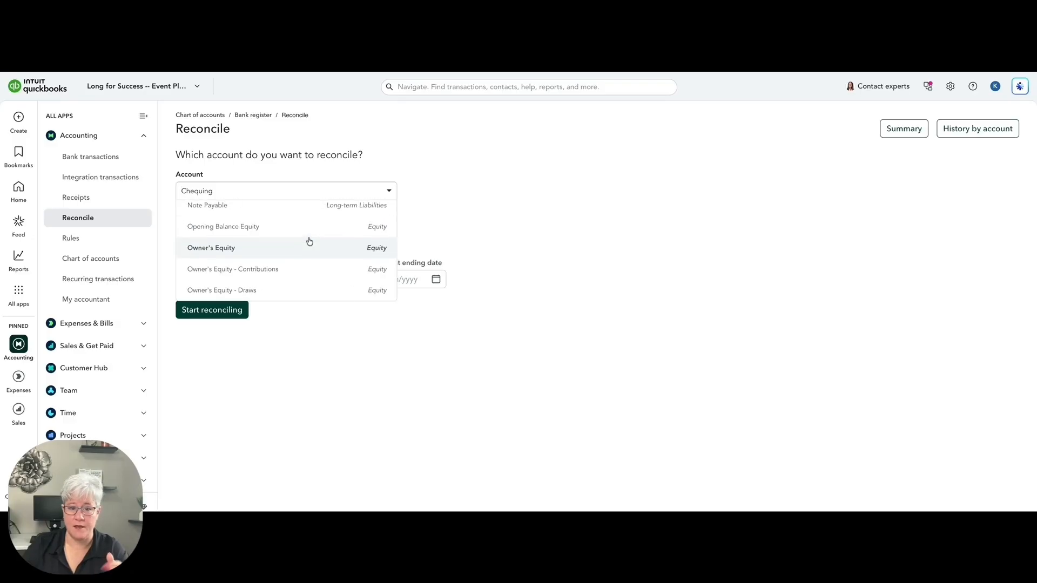
pyautogui.scroll(8, 309, 242)
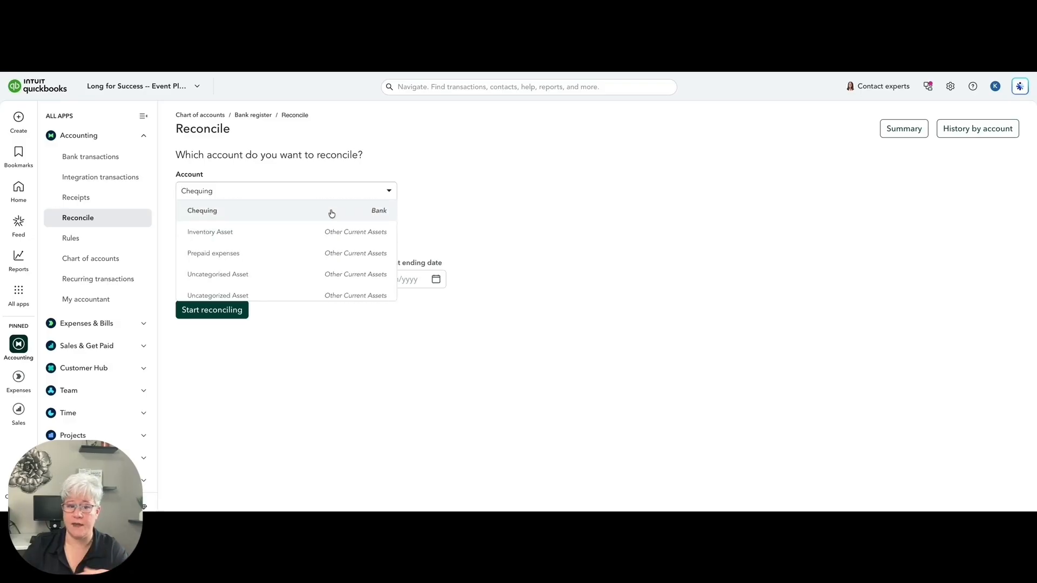
pyautogui.click(332, 212)
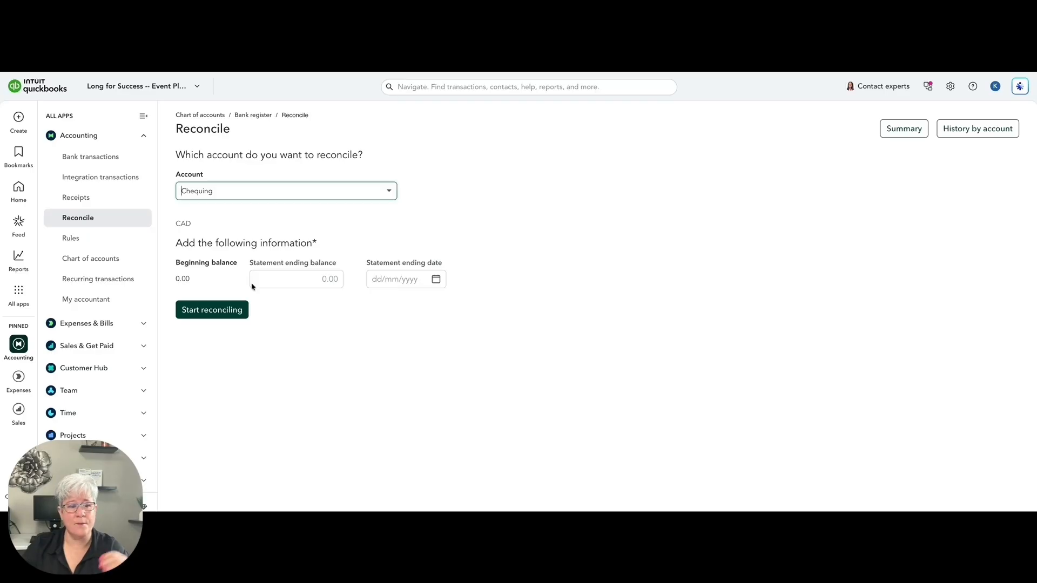
# - Set the statement ending balance to 12,345.00 and the ending date to 31/05/2026, and start reconciling
pyautogui.click(269, 281)
pyautogui.write('12345')
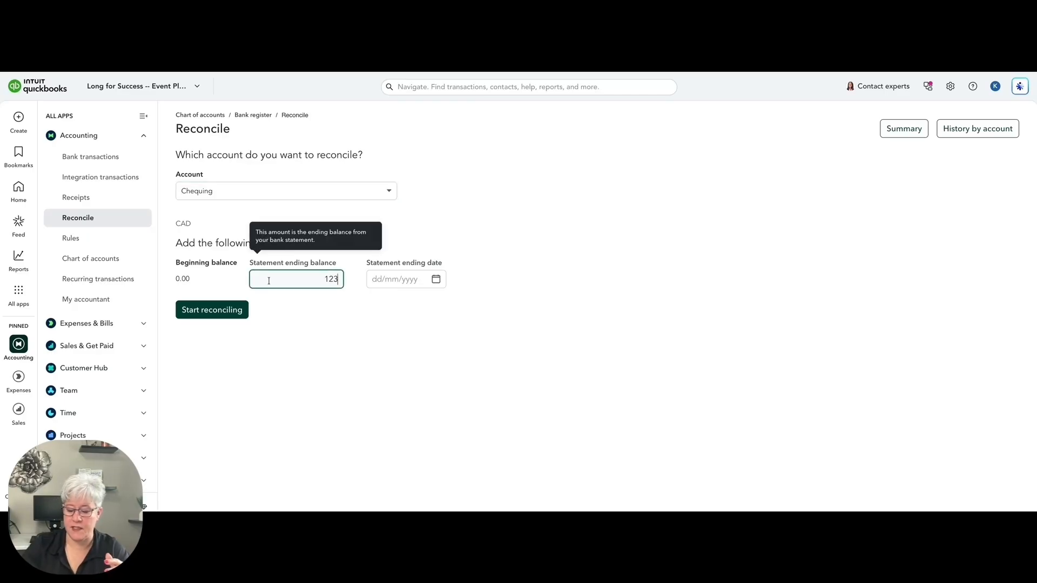
pyautogui.press('Tab')
pyautogui.click(436, 279)
pyautogui.click(387, 310)
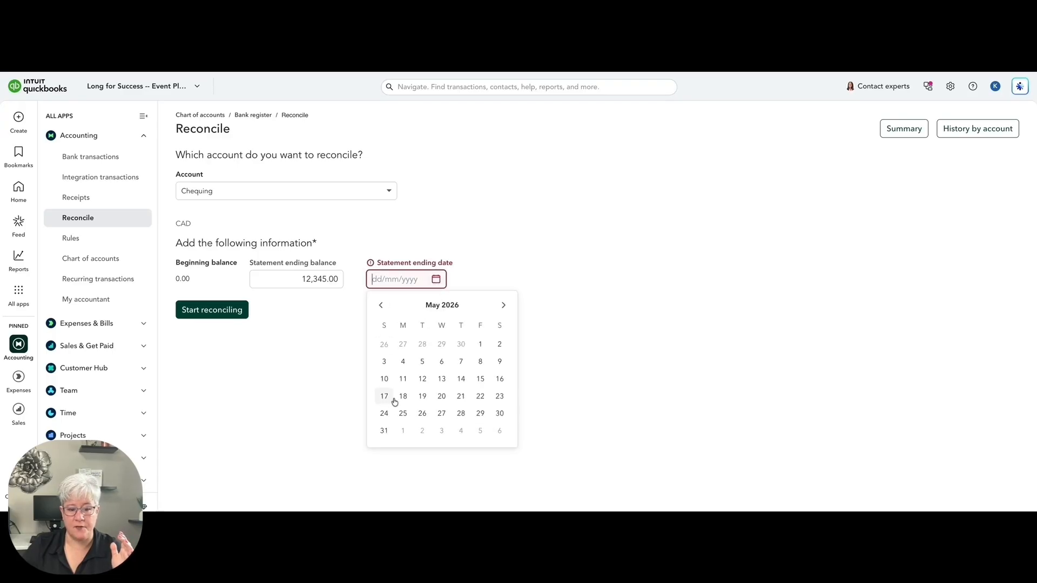
pyautogui.click(384, 430)
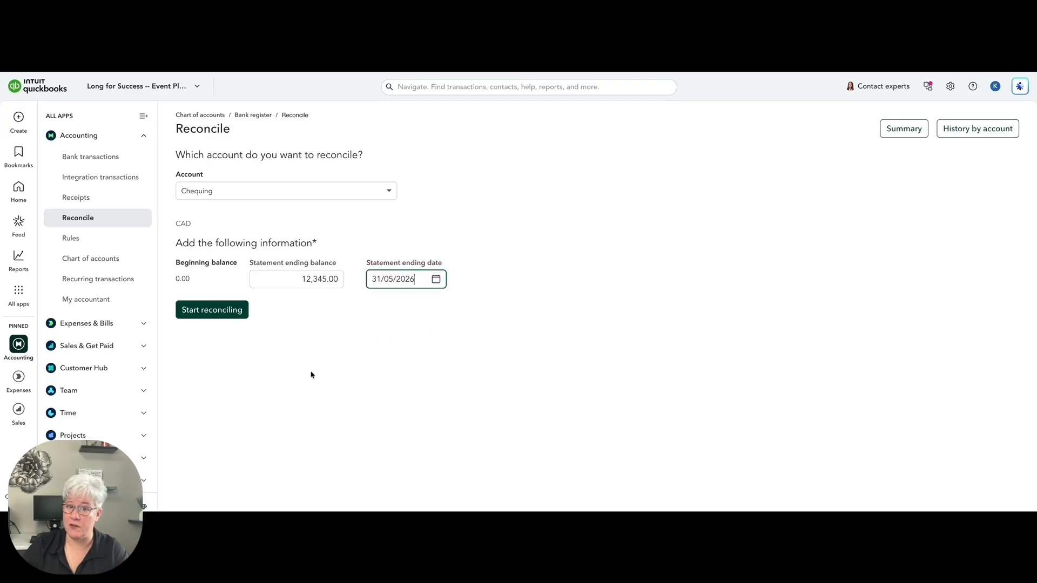
pyautogui.click(223, 315)
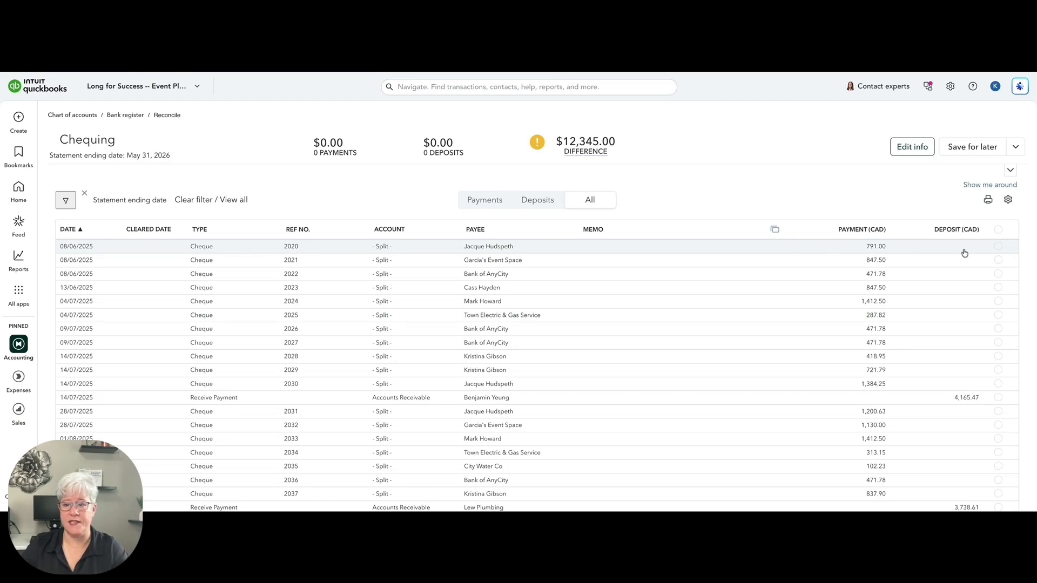
# - Mark cheques 2020, 2021, 2031 and 2032 and the 14/07/2025 deposit of 4,165.47 as cleared
pyautogui.click(998, 247)
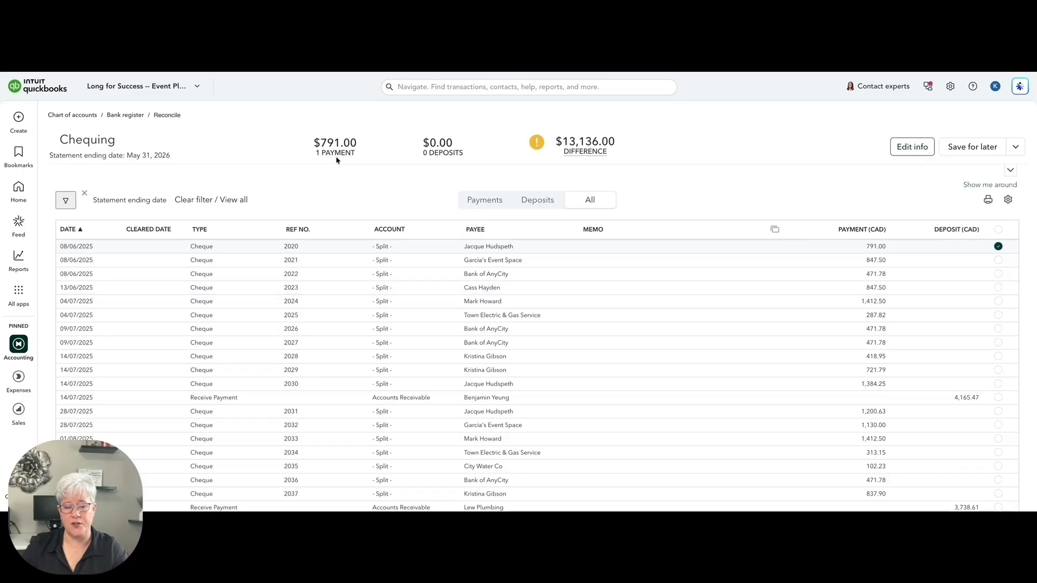
pyautogui.moveTo(565, 149)
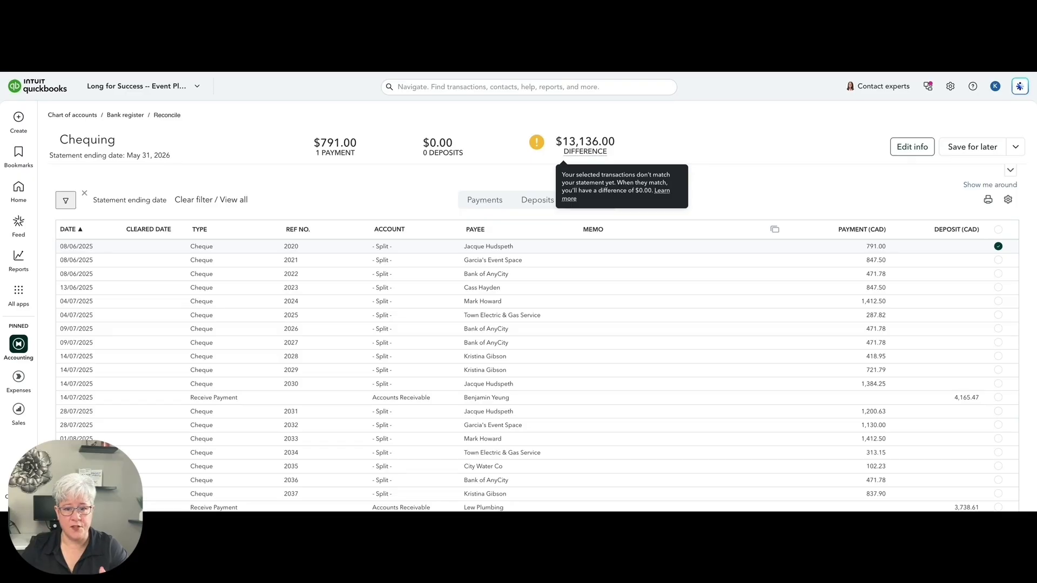
pyautogui.moveTo(604, 146)
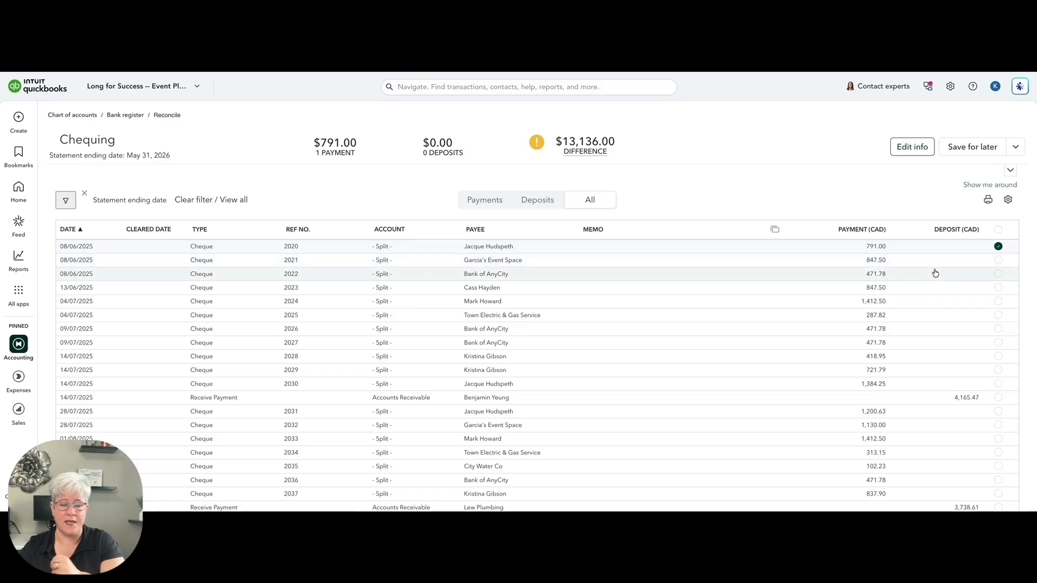
pyautogui.click(998, 260)
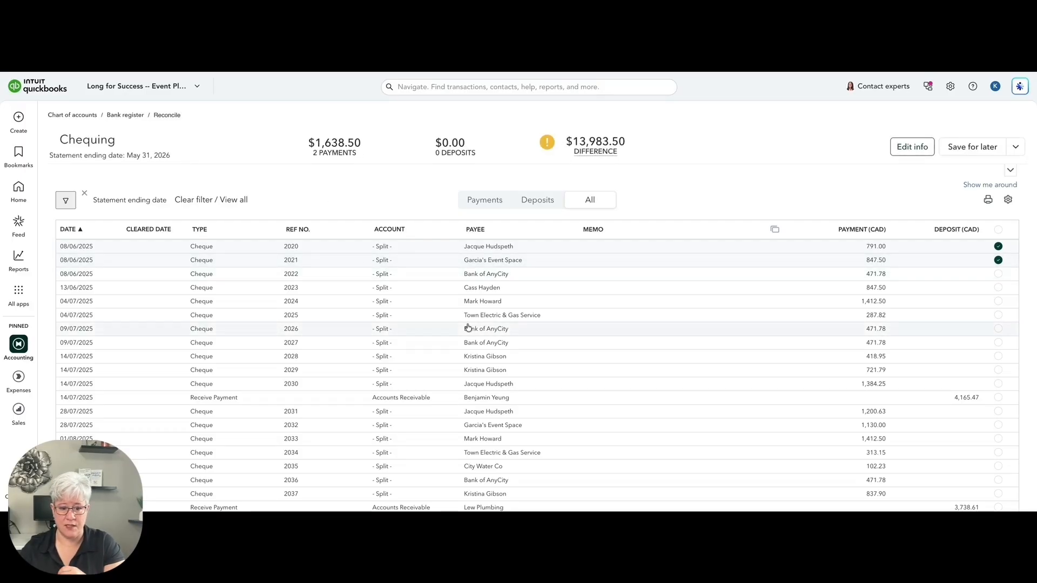
pyautogui.scroll(-1, 497, 373)
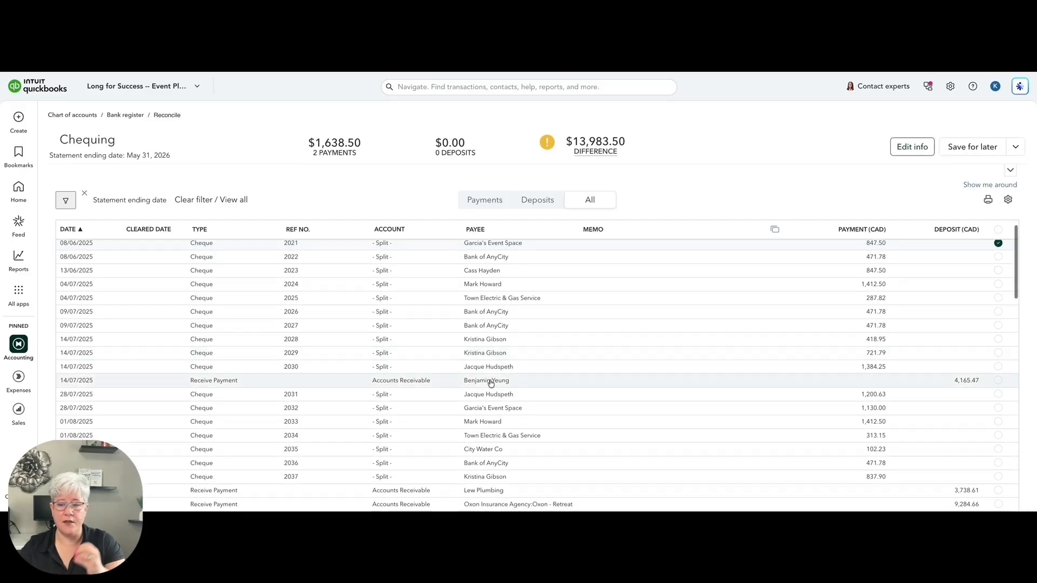
pyautogui.click(999, 381)
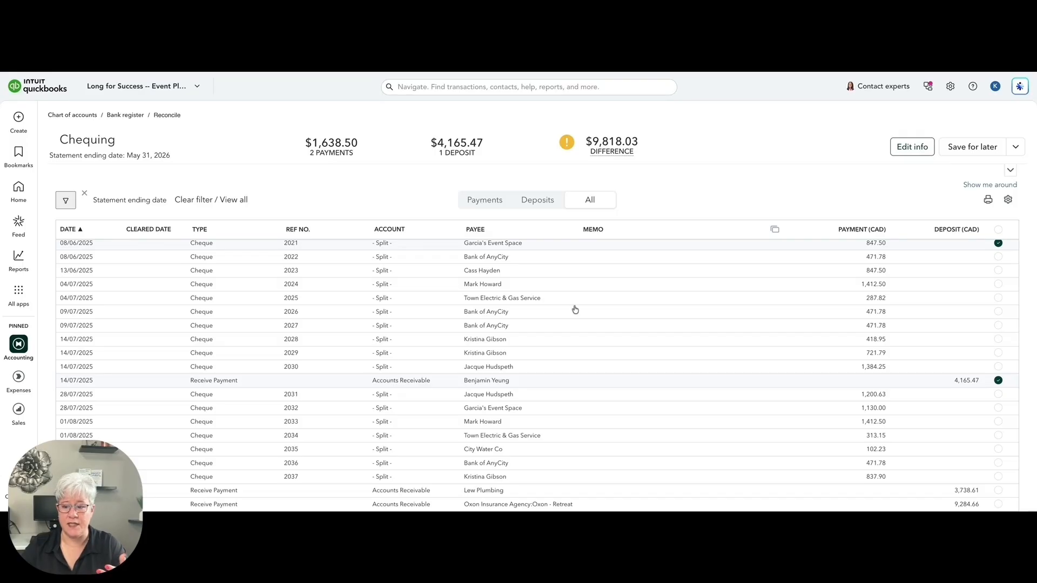
pyautogui.click(1000, 395)
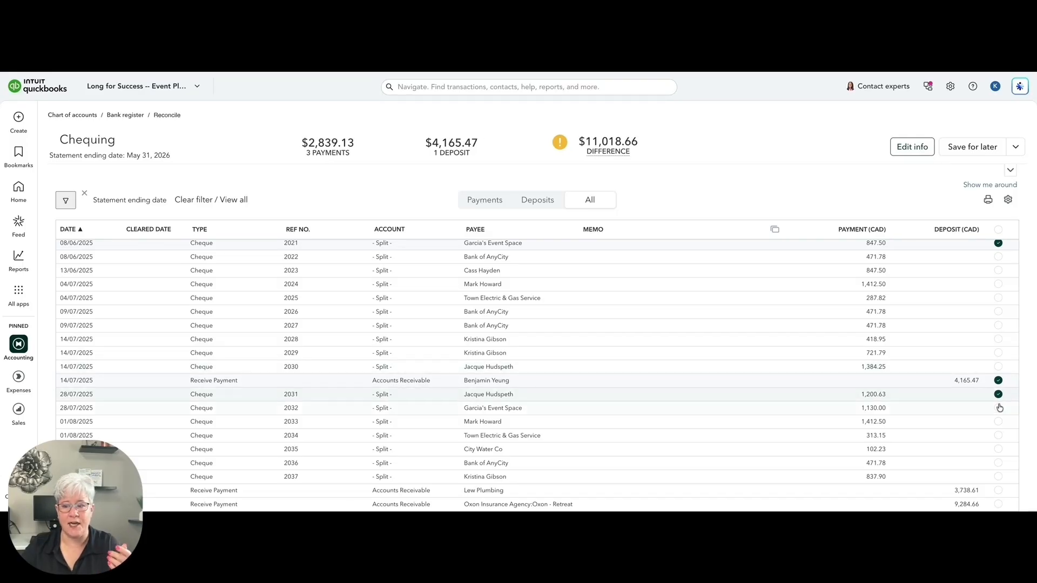
pyautogui.click(999, 408)
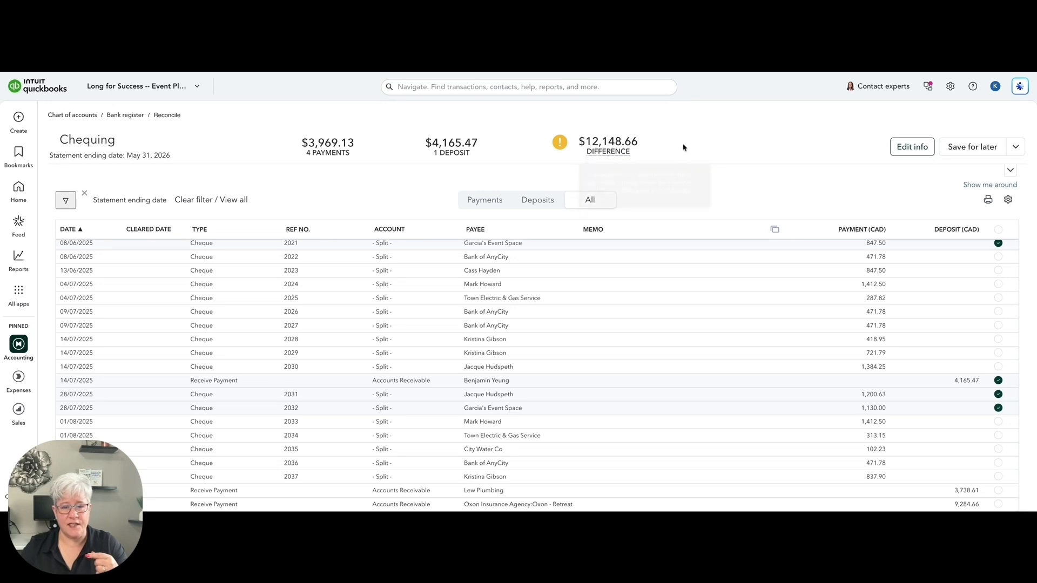
# - Mark the received payments of 3,738.61, 9,284.66 and 10,226.28 from August and September 2025 as cleared
pyautogui.scroll(-5, 762, 227)
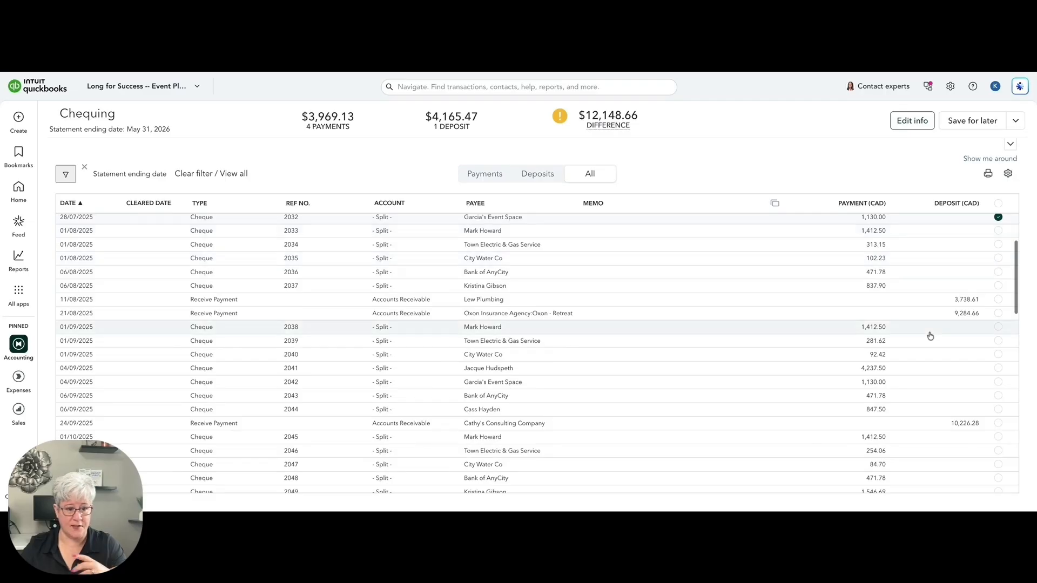
pyautogui.click(997, 299)
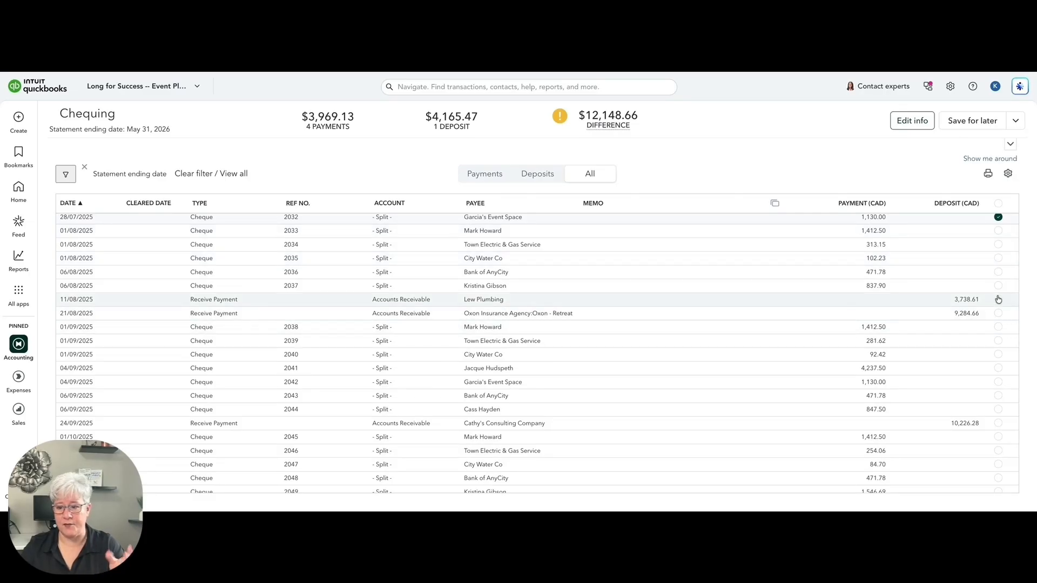
pyautogui.click(998, 313)
pyautogui.click(964, 426)
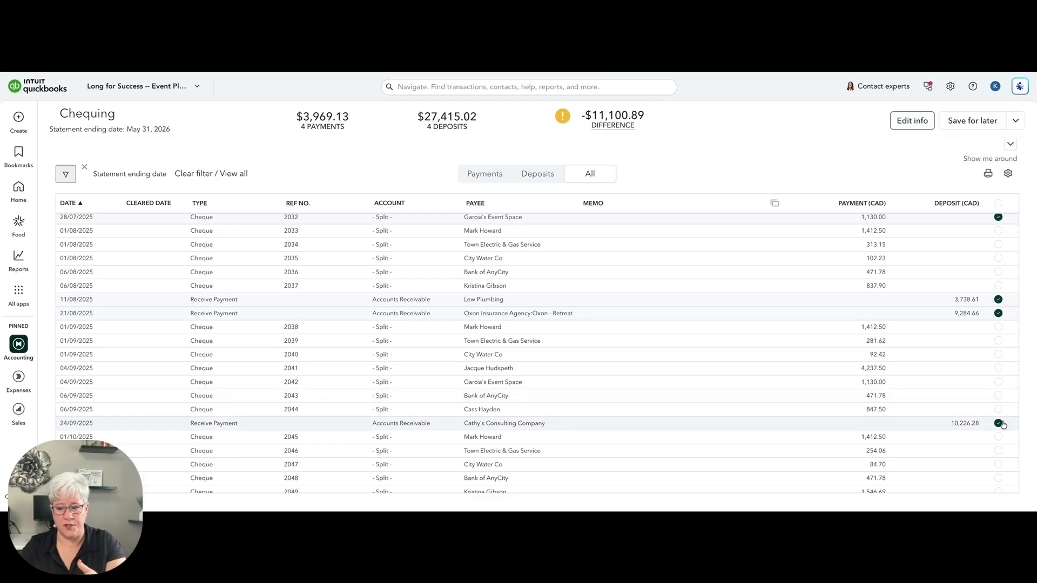
# - Mark the 1,495.62 sales tax payment and bill payments 1067 and 1068 as cleared
pyautogui.scroll(-10, 796, 407)
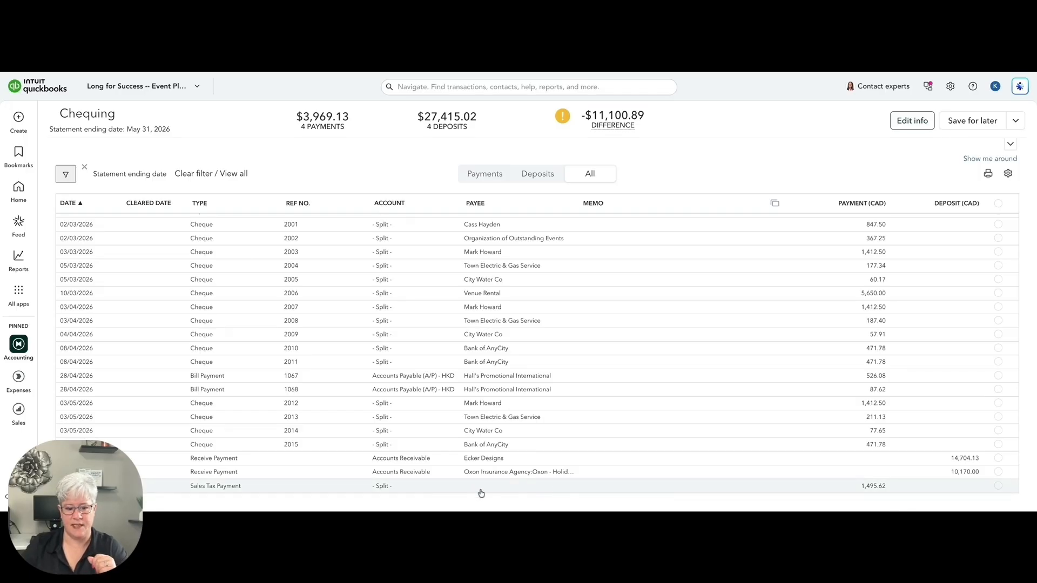
pyautogui.click(997, 489)
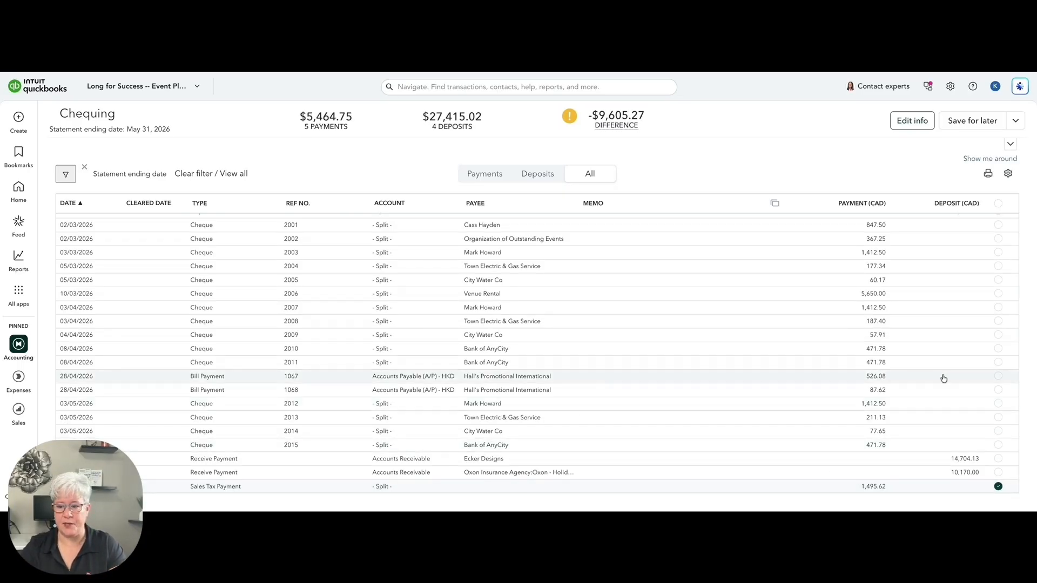
pyautogui.click(998, 377)
pyautogui.click(998, 389)
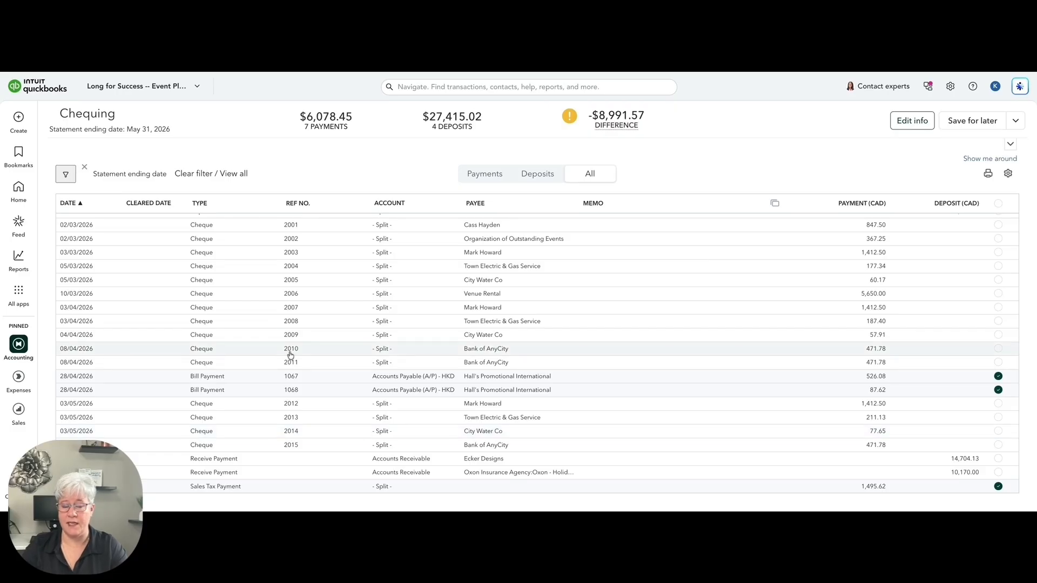
# - Review the payment, deposit and difference totals and the options for finishing, saving or closing the reconciliation
pyautogui.scroll(15, 290, 355)
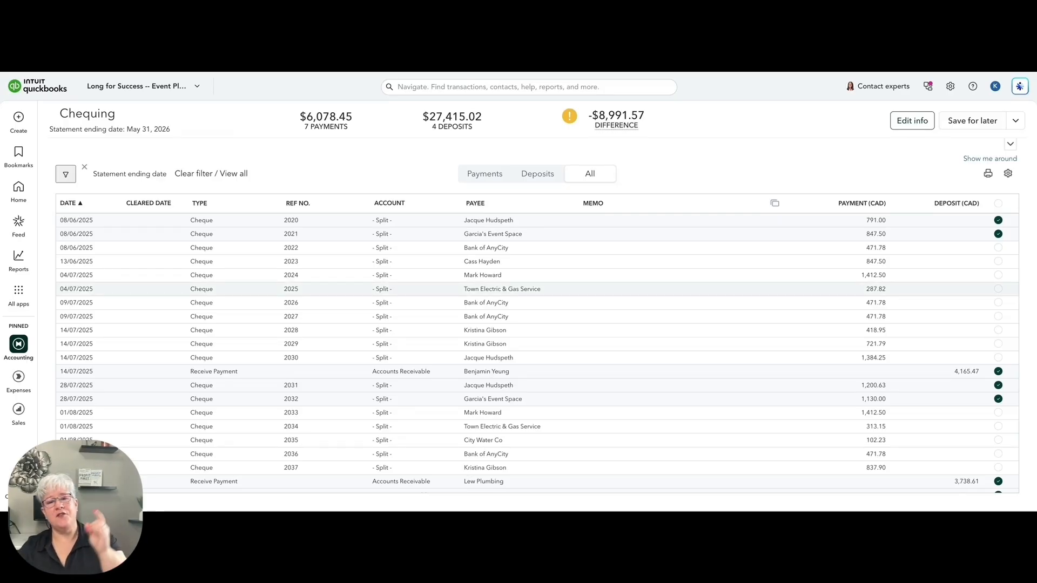
pyautogui.moveTo(596, 122)
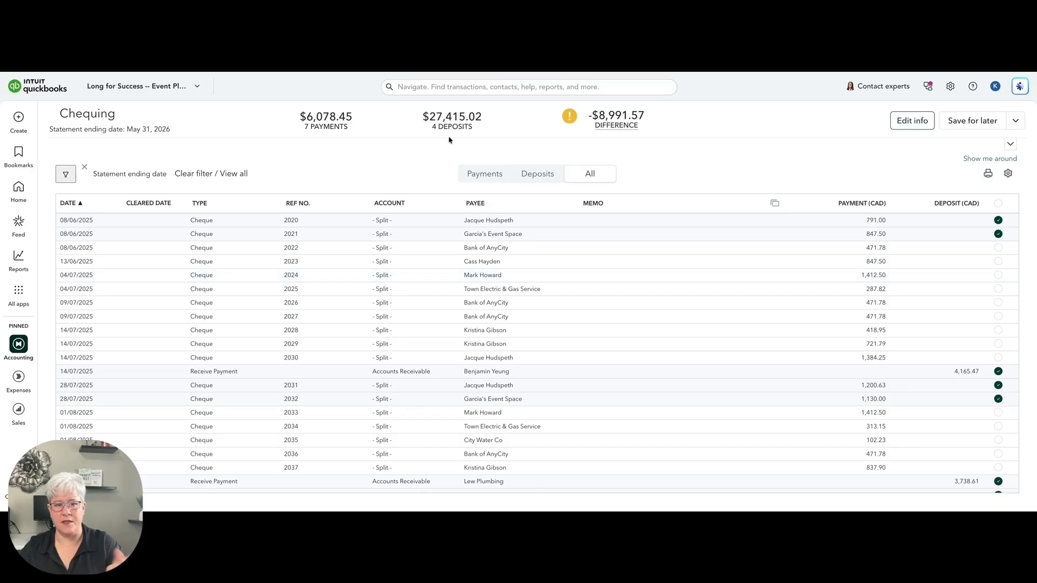
pyautogui.moveTo(584, 130)
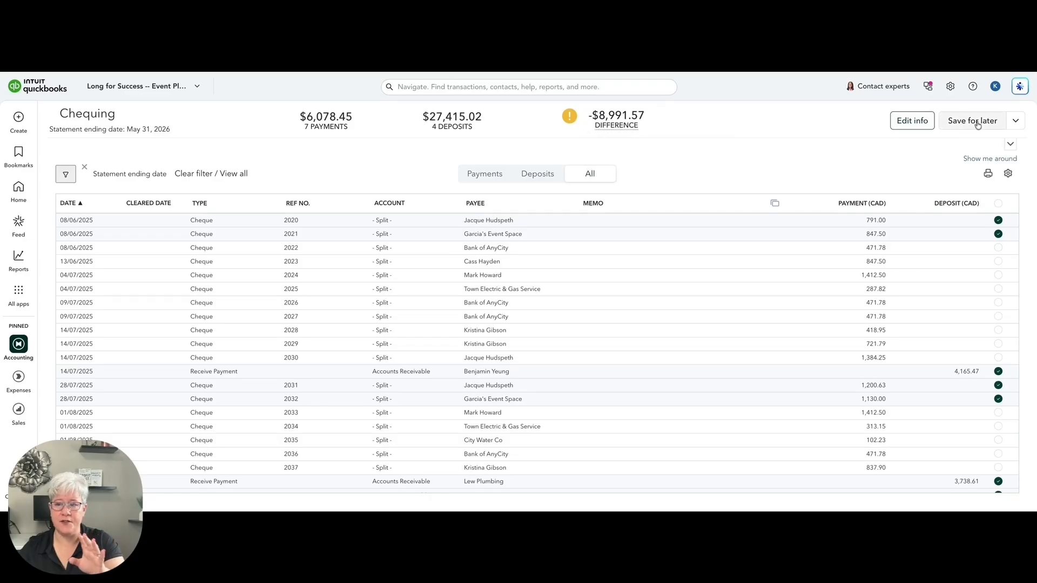
pyautogui.click(1022, 126)
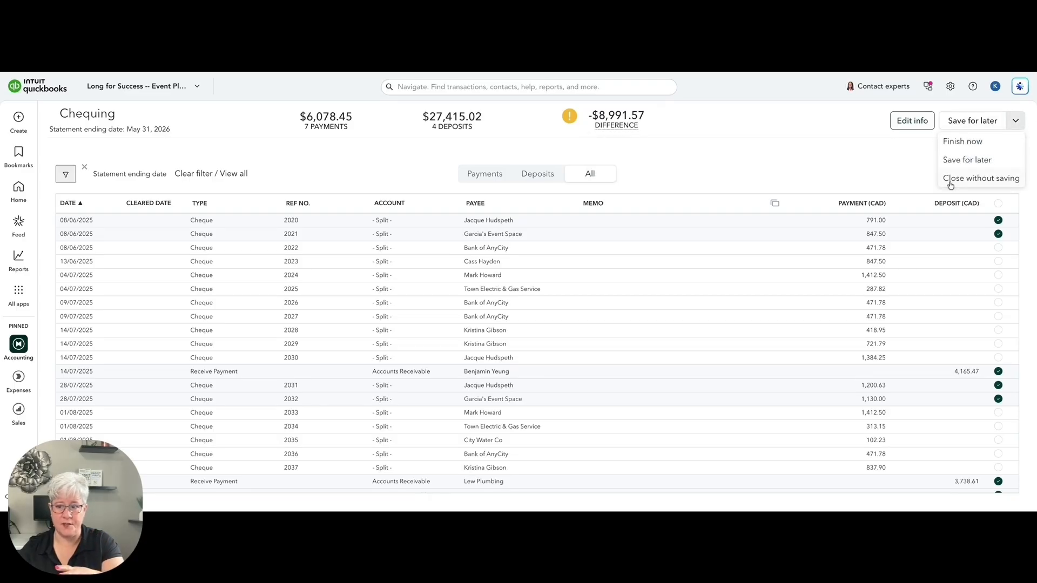
pyautogui.click(730, 183)
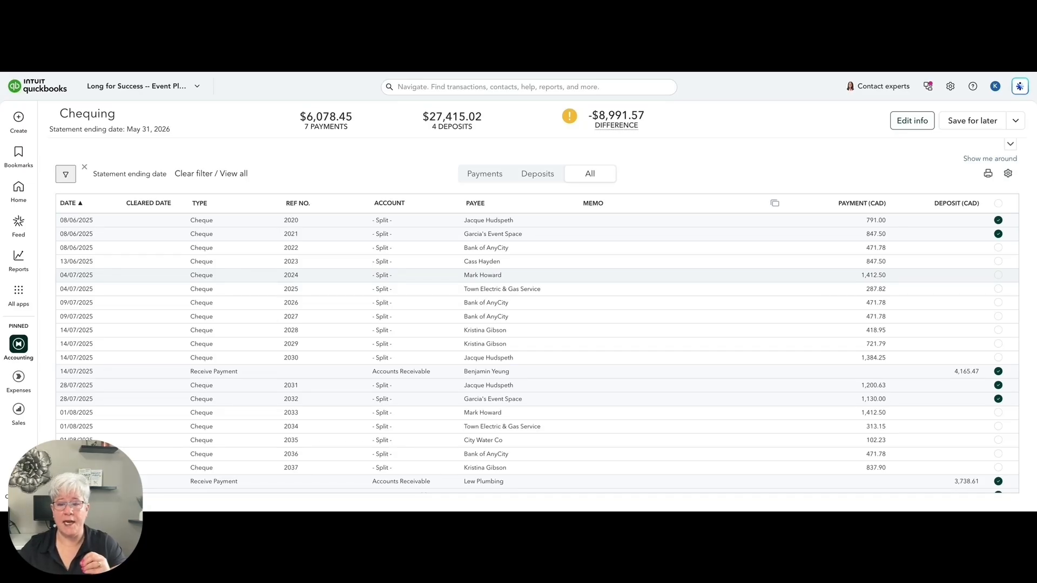
pyautogui.moveTo(654, 139)
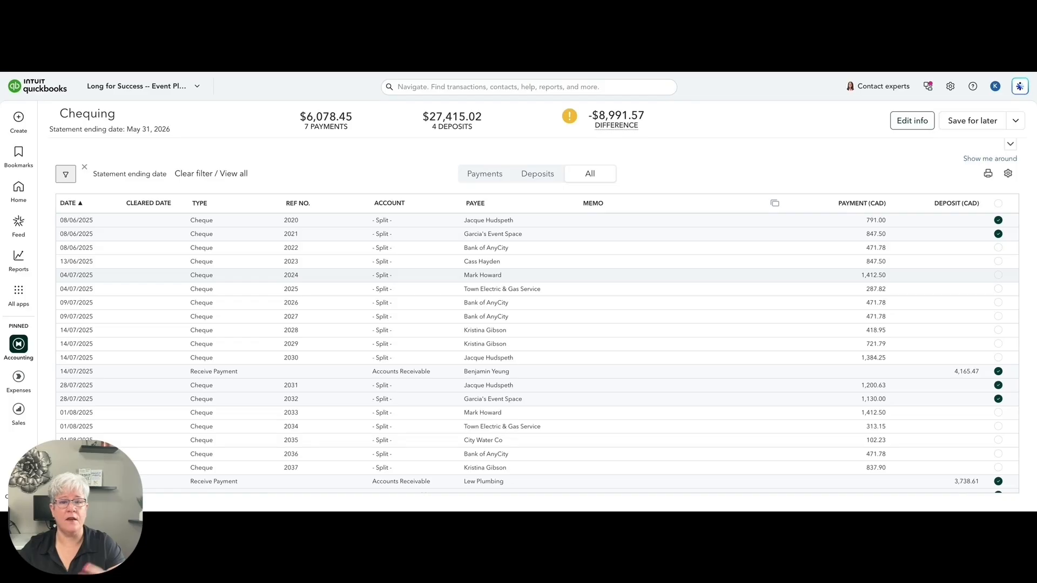
# - Mark cheque 2023 dated 13/06/2025 as cleared
pyautogui.click(998, 262)
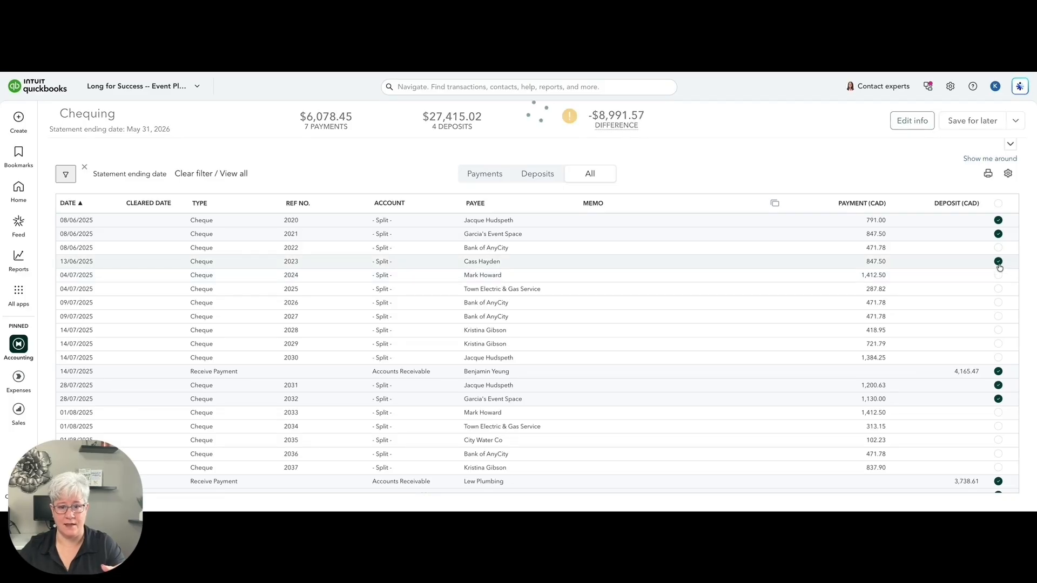
pyautogui.click(998, 262)
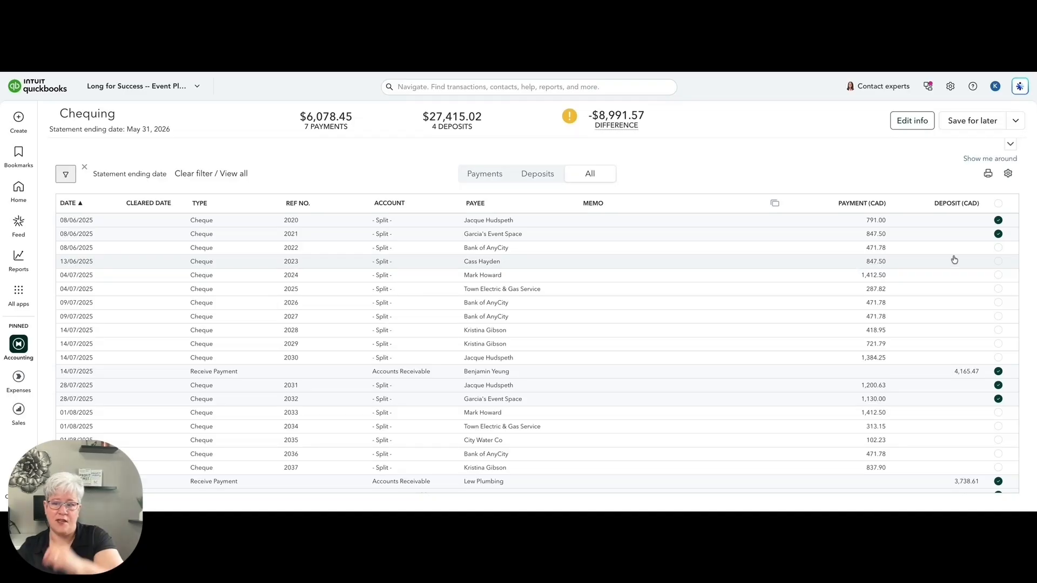
pyautogui.click(998, 262)
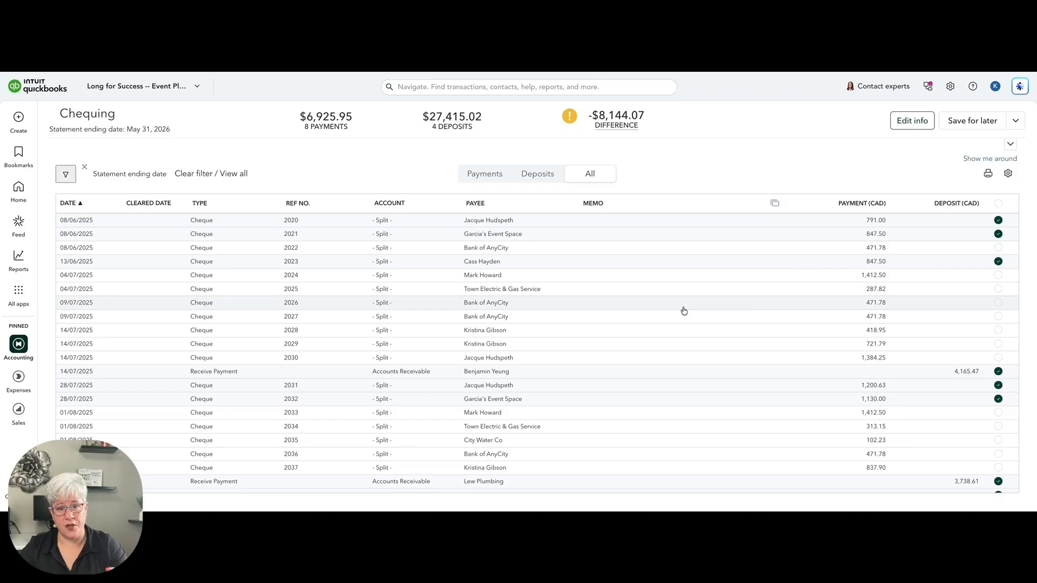
# - Try to finish the Chequing reconciliation now and read the notice about the remaining difference
pyautogui.click(1013, 125)
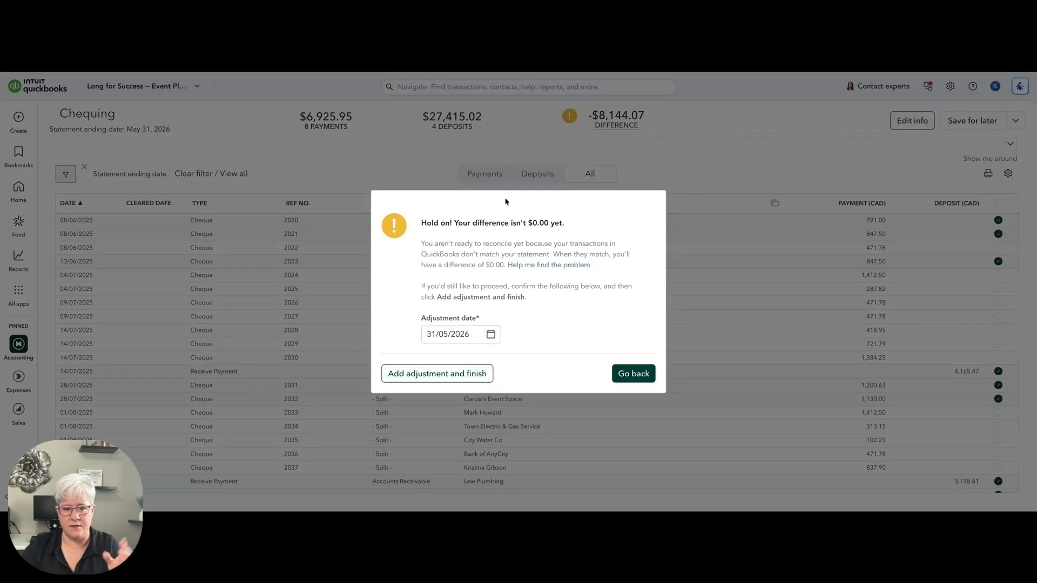
pyautogui.moveTo(495, 223); pyautogui.dragTo(605, 211)
pyautogui.click(607, 212)
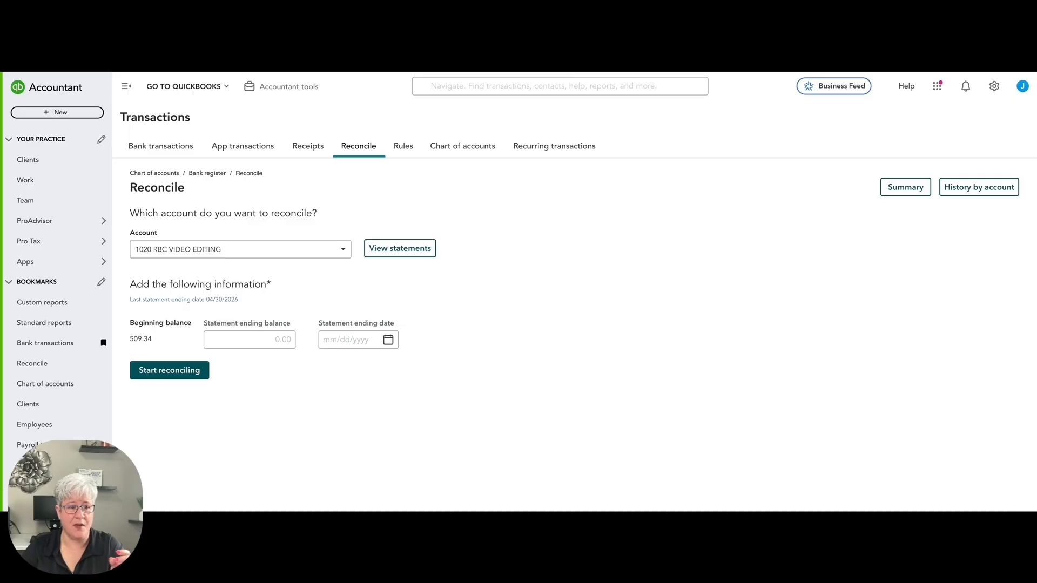
# - For the 1020 RBC VIDEO EDITING account, set the statement ending balance to 969.23 and the ending date to 05/29/2026
pyautogui.click(238, 342)
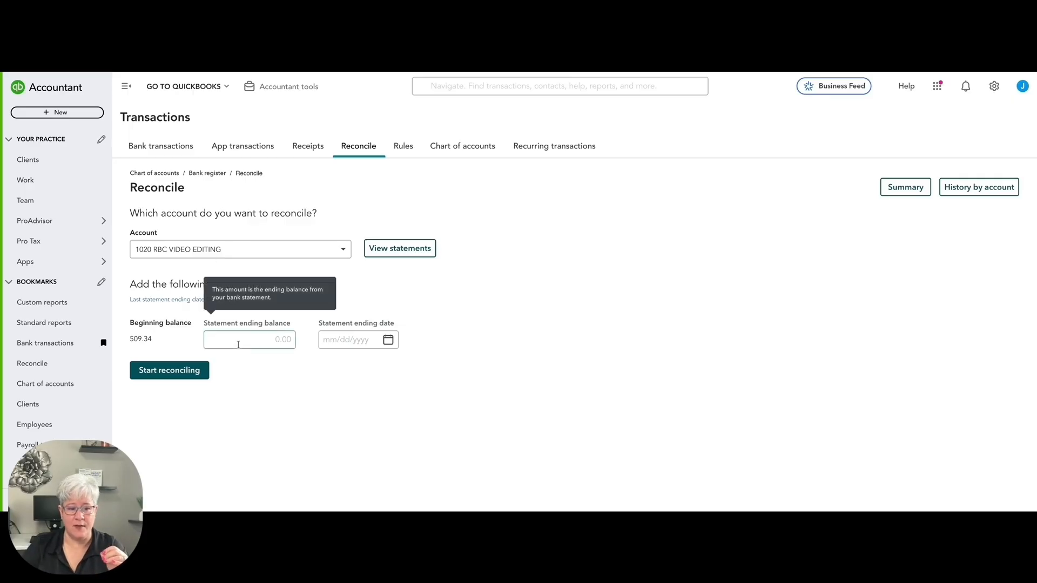
pyautogui.write('969.23')
pyautogui.click(387, 339)
pyautogui.click(333, 365)
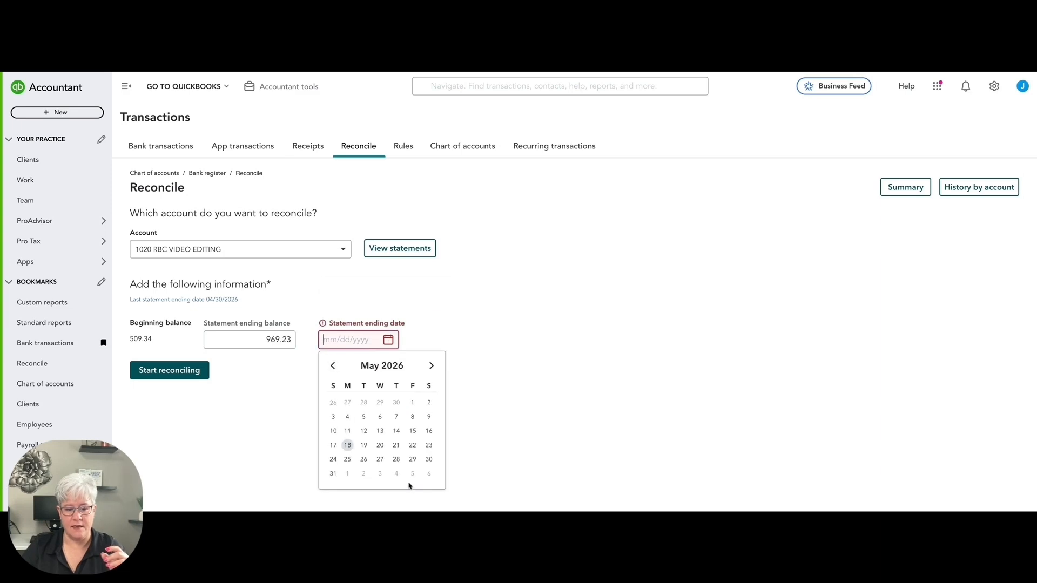
pyautogui.click(413, 460)
pyautogui.click(498, 412)
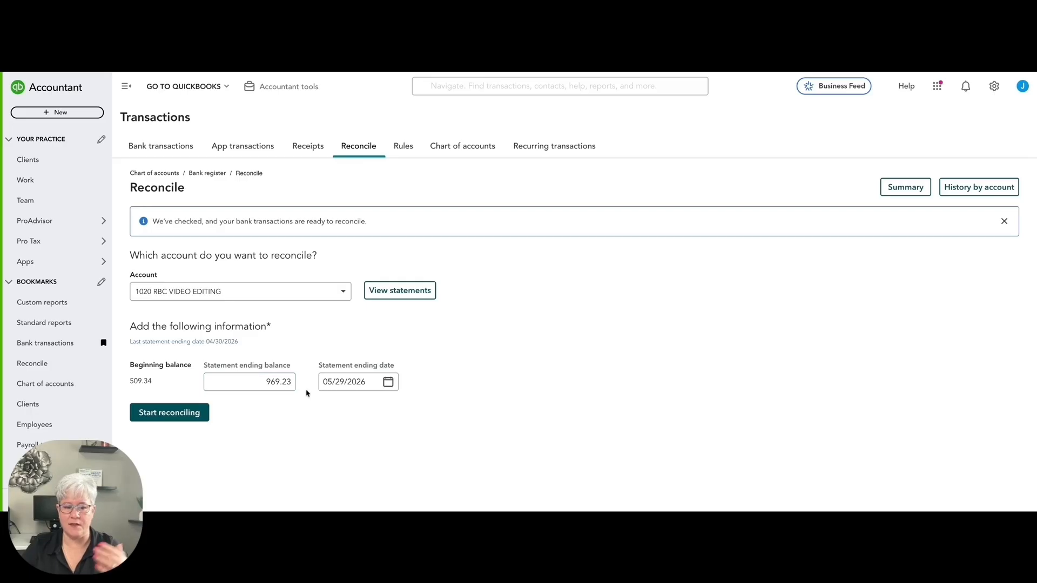
# - Start reconciling the 1020 RBC VIDEO EDITING account, finish the reconciliation and close the completion message
pyautogui.click(181, 413)
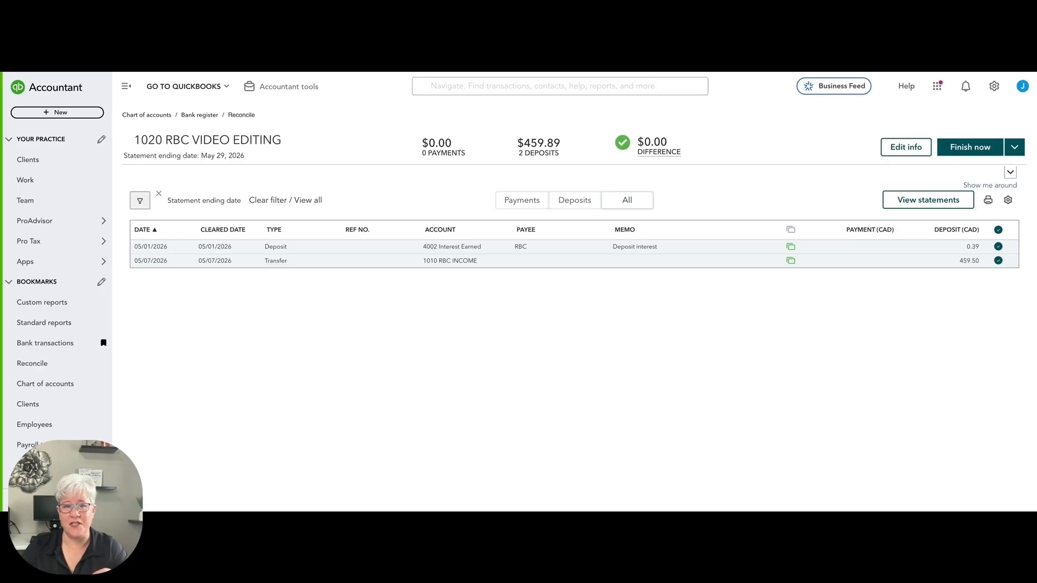
pyautogui.click(967, 154)
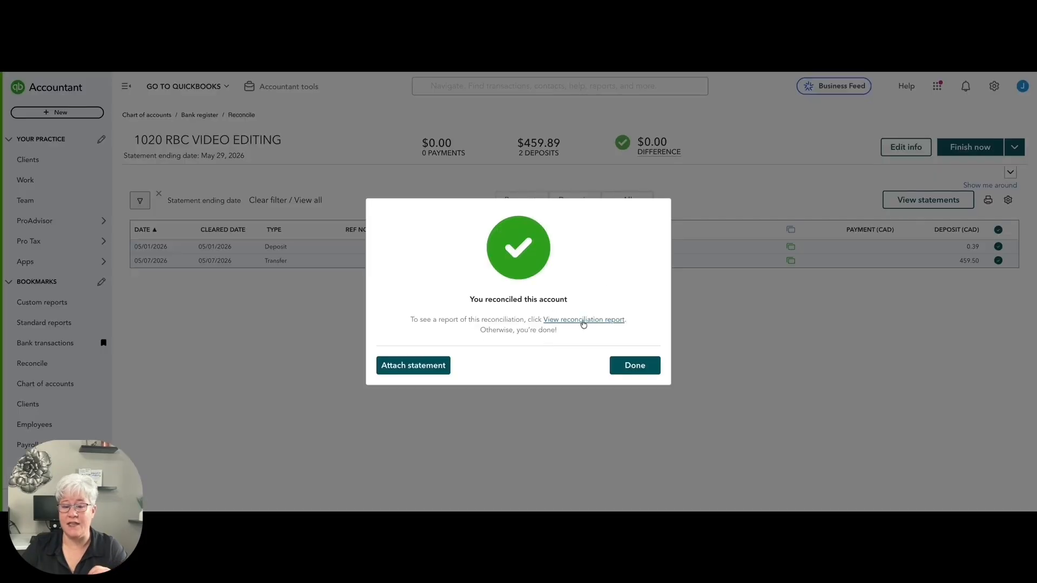
pyautogui.click(624, 365)
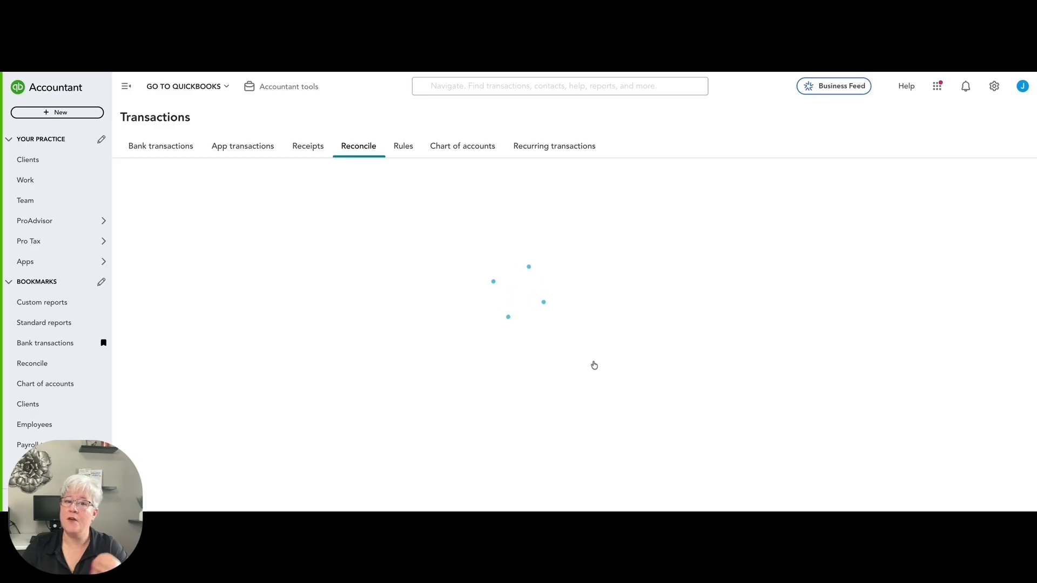